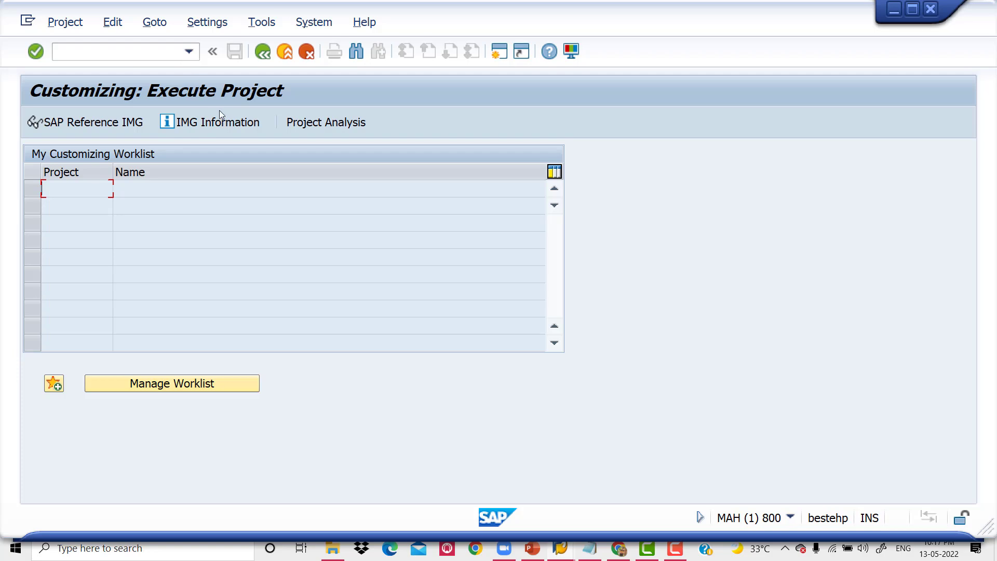
Open the SAP Reference IMG and execute Define company under Enterprise Structure, Definition, Financial Accounting.
click(104, 124)
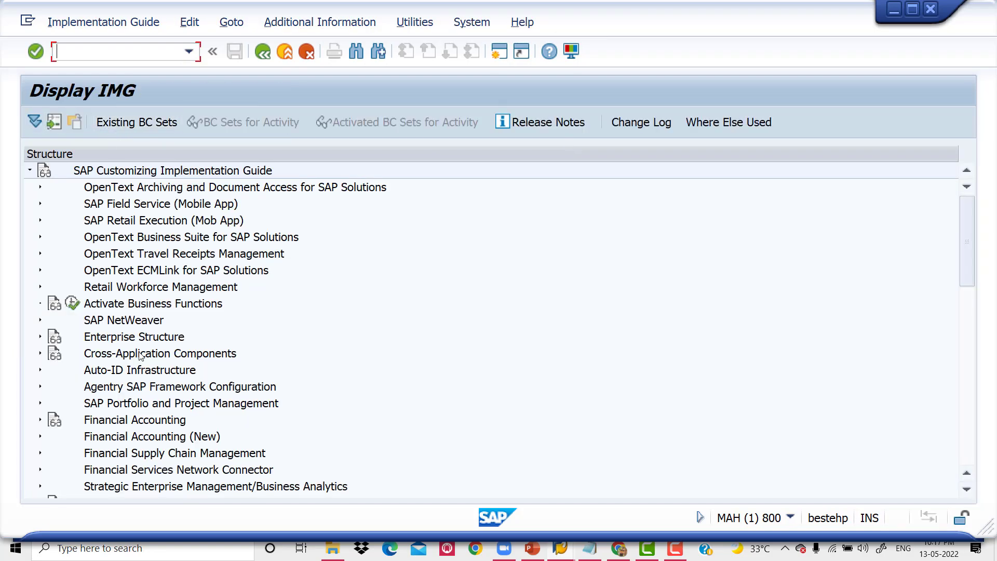
scroll(169, 337, down, 2)
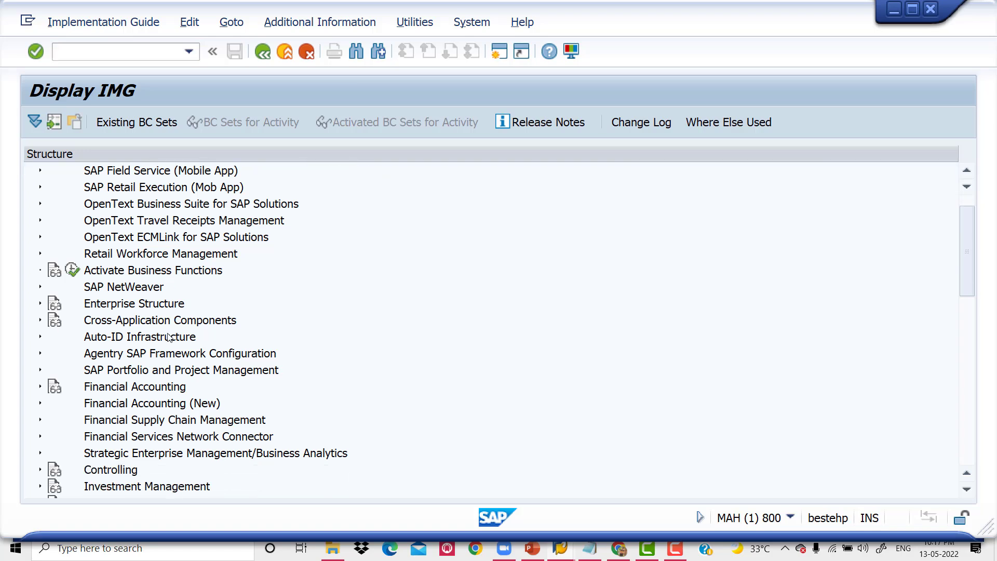
scroll(171, 378, up, 2)
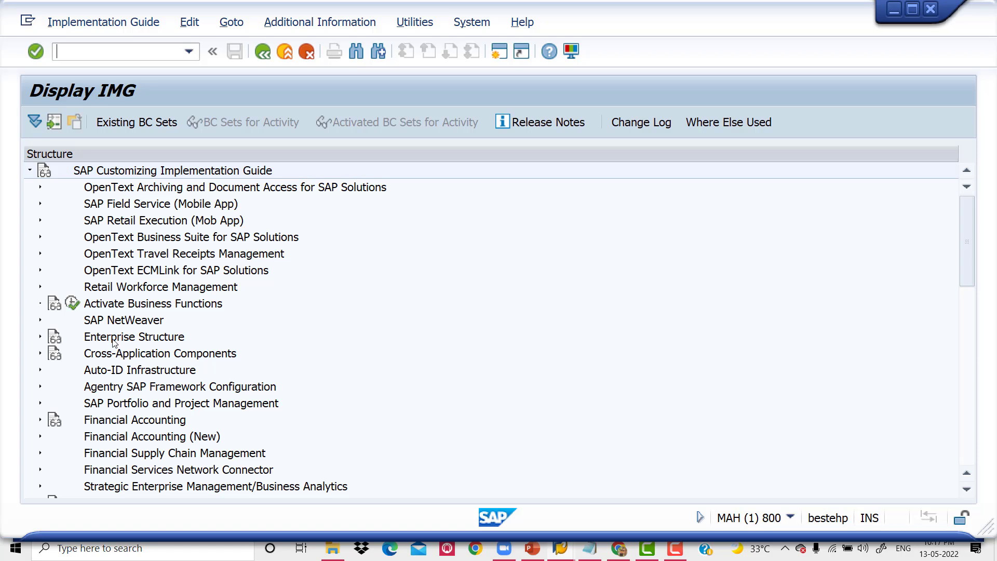
click(41, 338)
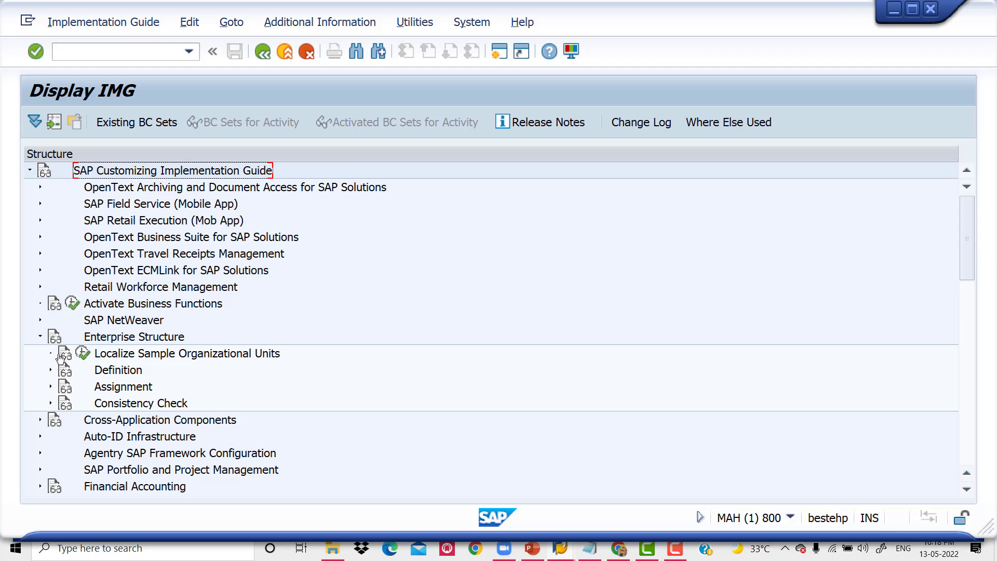
click(51, 371)
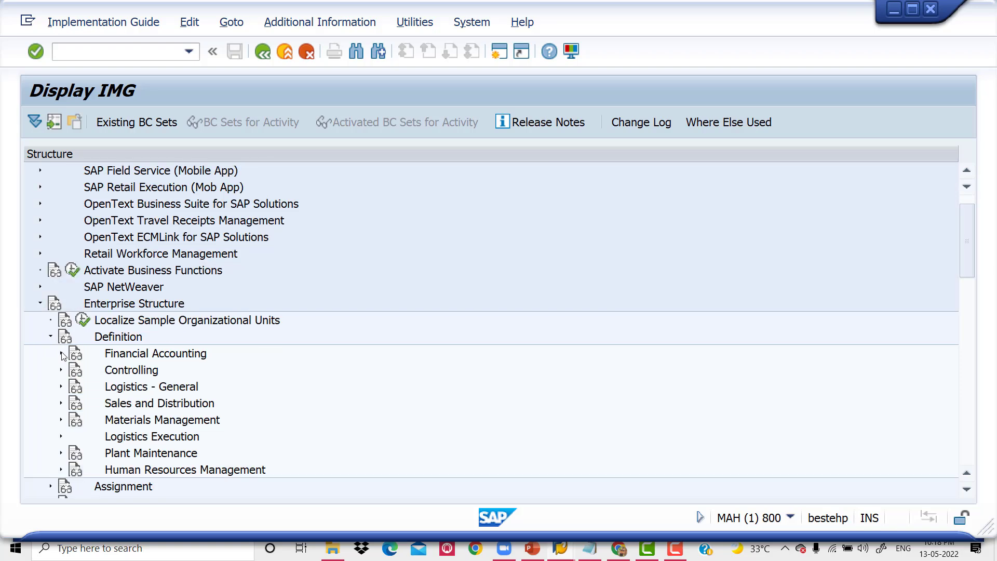
click(61, 354)
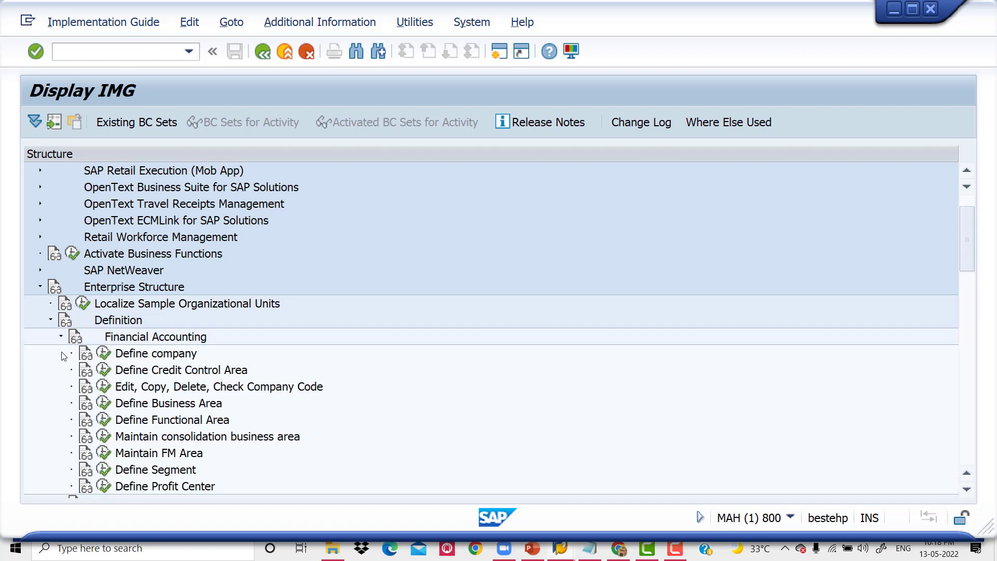
click(105, 356)
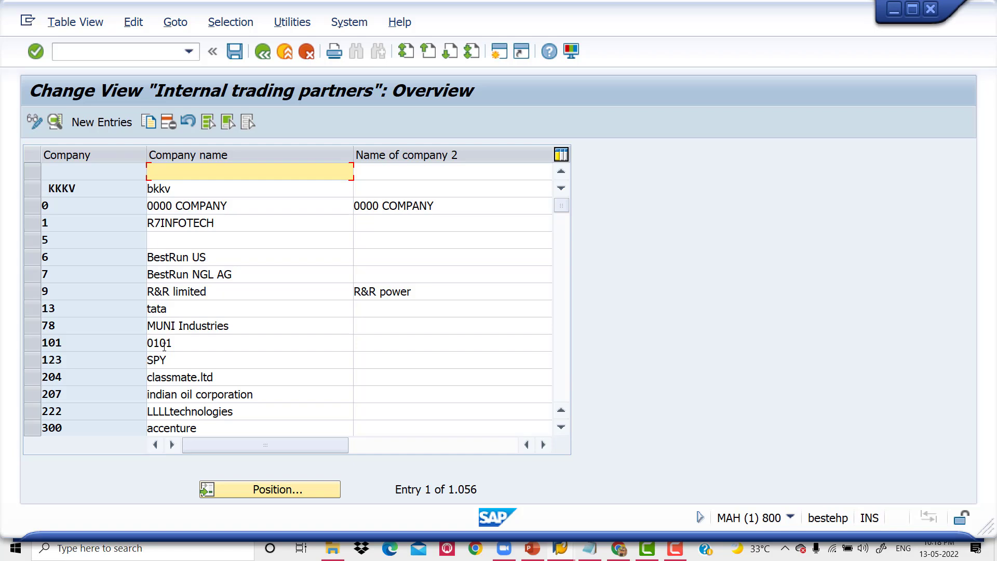
Run transaction OX15 to open the internal trading partners overview.
key(ctrl+n)
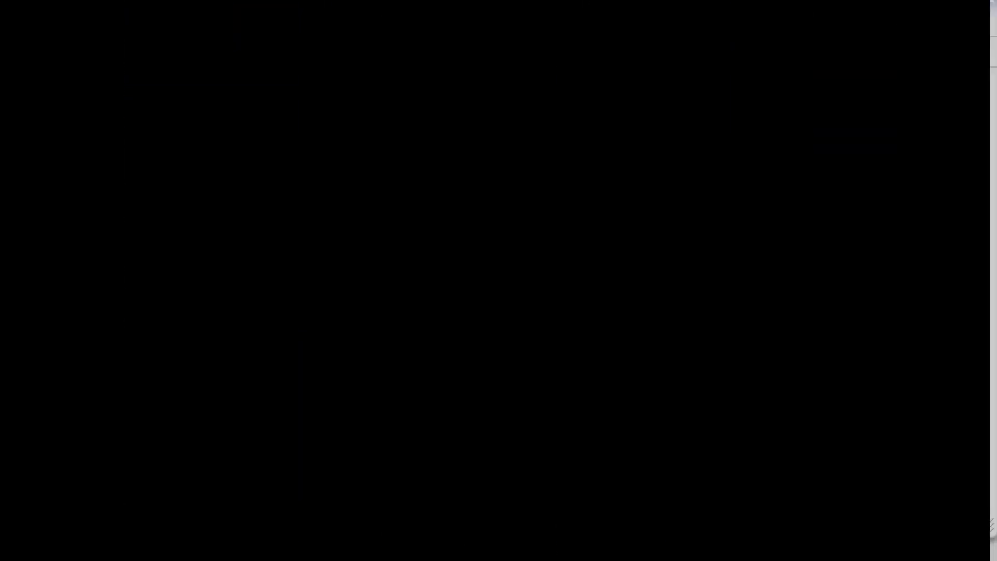
text(OX)
text(15)
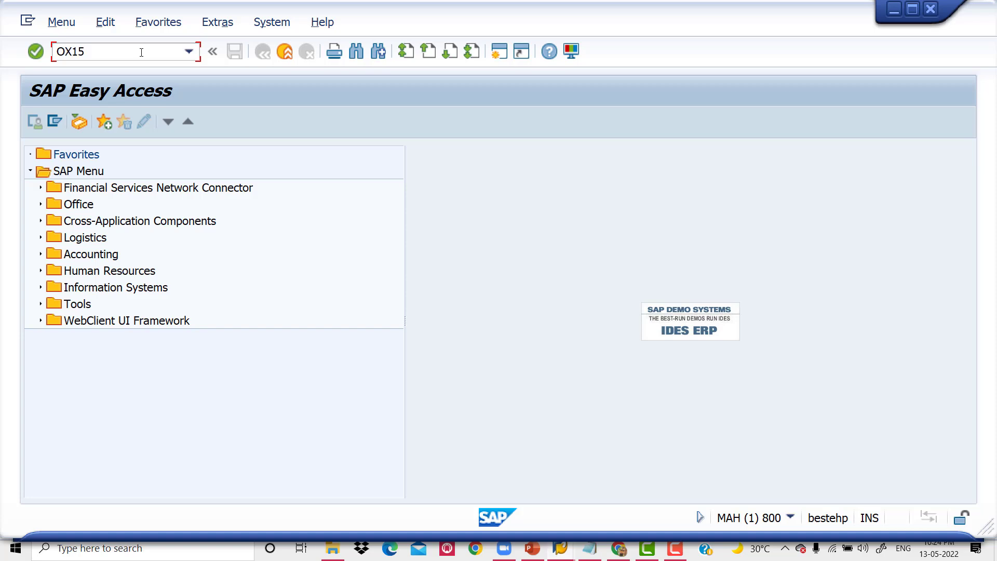
key(Return)
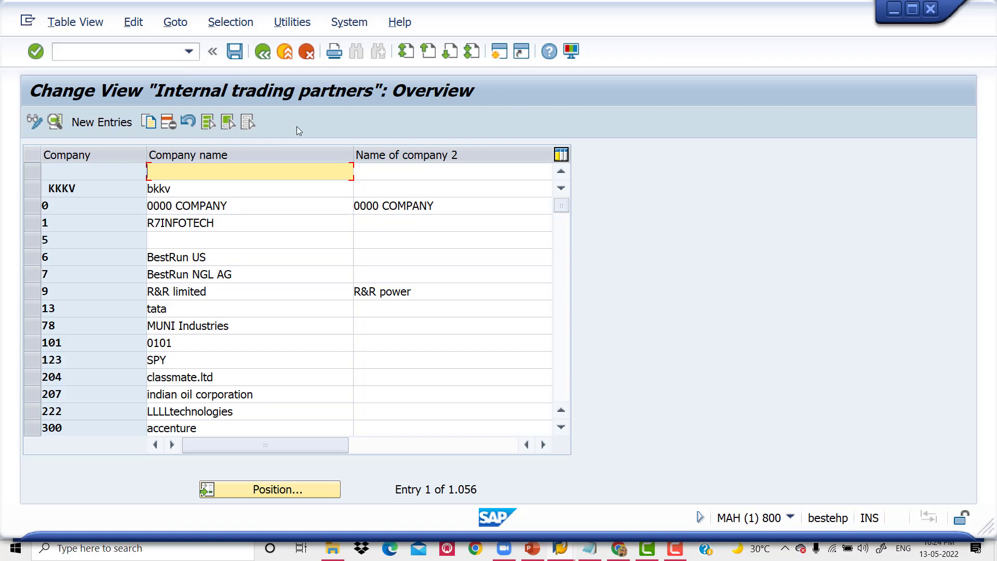
Create a new company entry with the company ID TALLY2 and the company name TALLY EDUCATION PVT LTD.
click(108, 126)
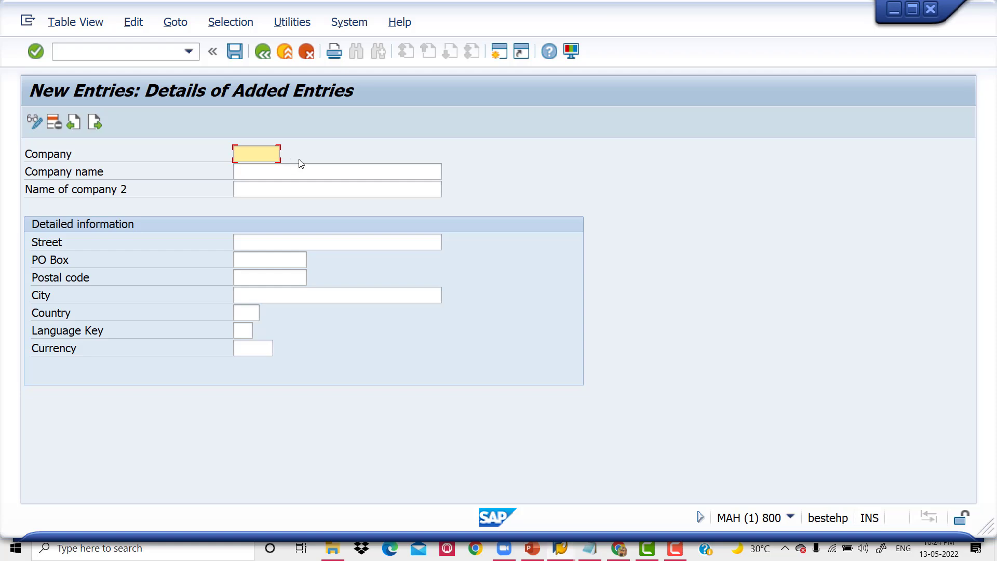
text(TALLY)
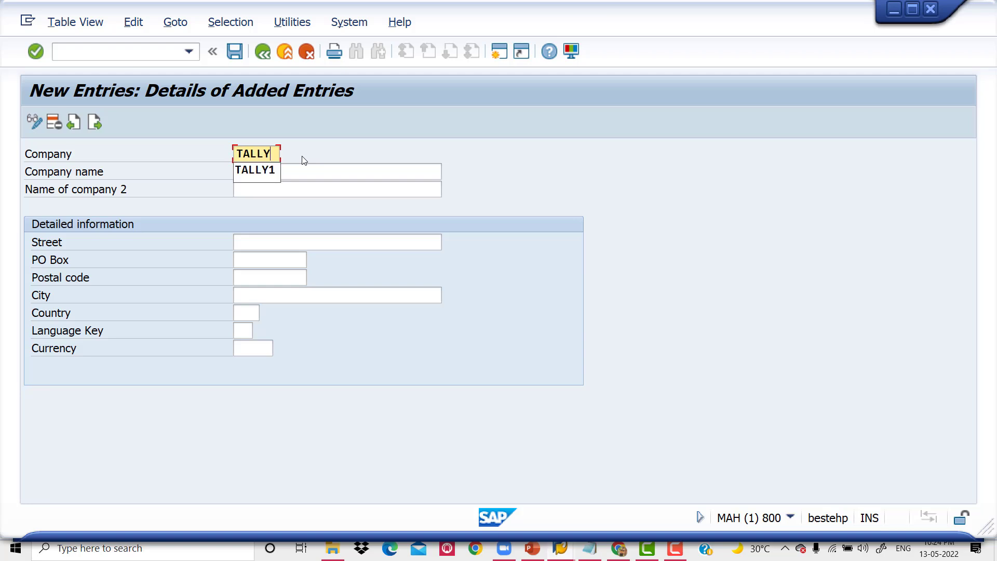
text(2)
click(292, 165)
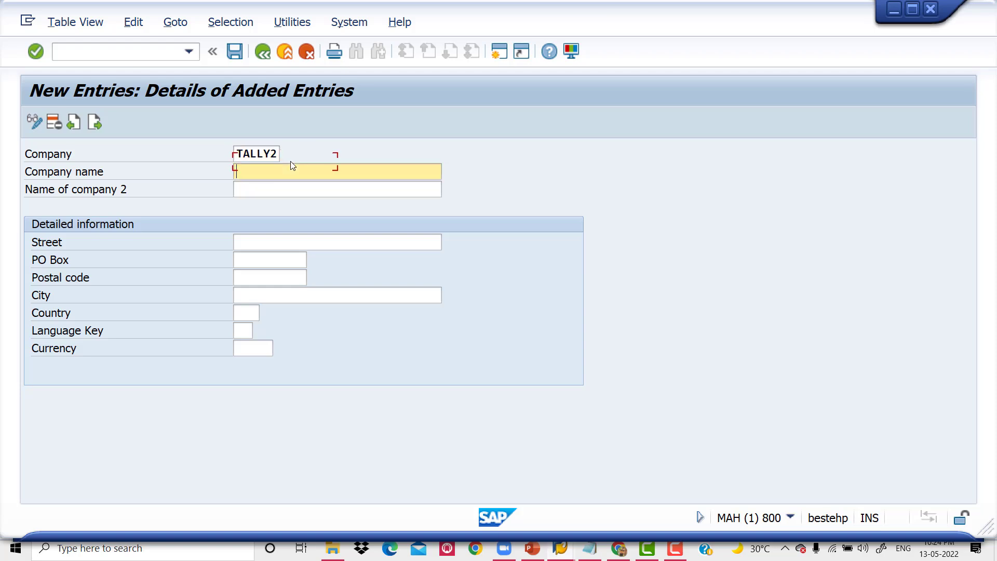
text(TALLY EDUCATION P)
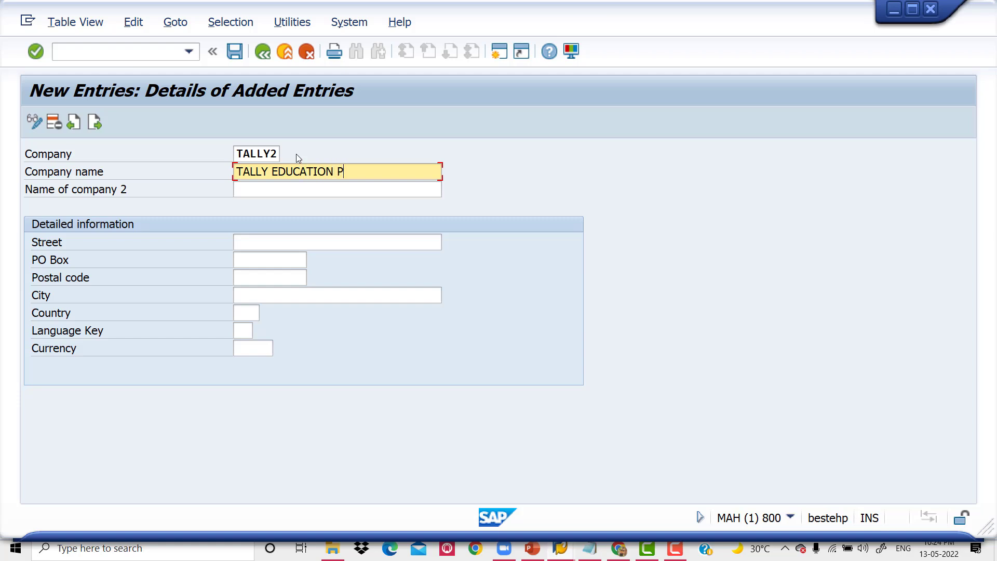
text(VT LTD)
Copy the company name TALLY EDUCATION PVT LTD into the second company name.
drag(385, 167, 228, 158)
key(ctrl+c)
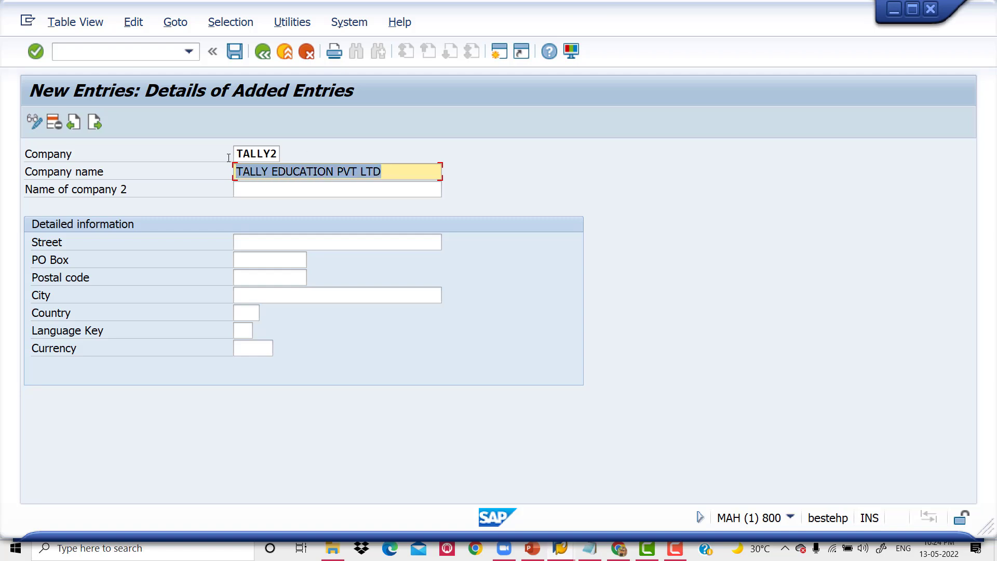
click(477, 226)
click(338, 188)
key(ctrl+v)
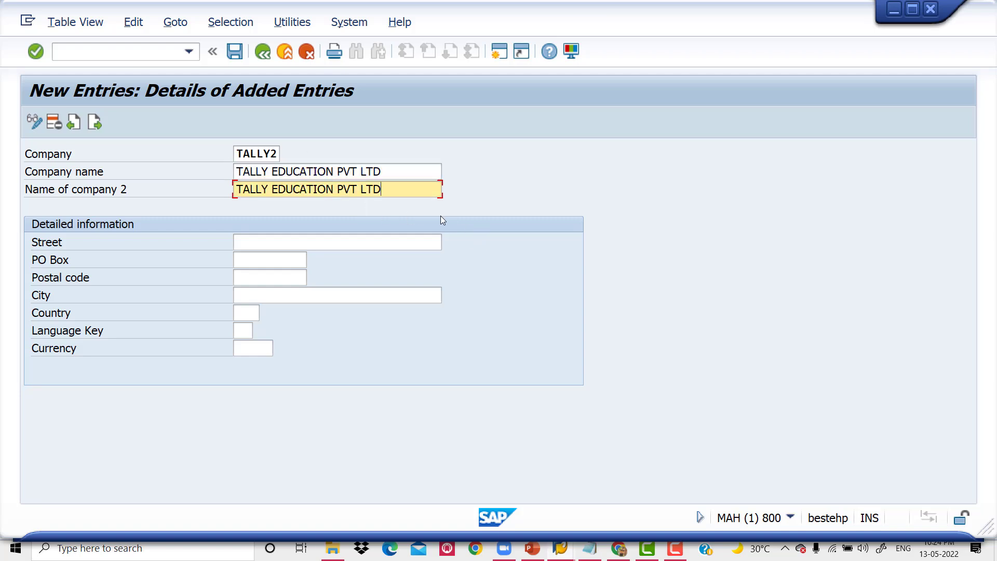
Fill in the company's street, PO box, postal code and city in the detailed information.
click(292, 246)
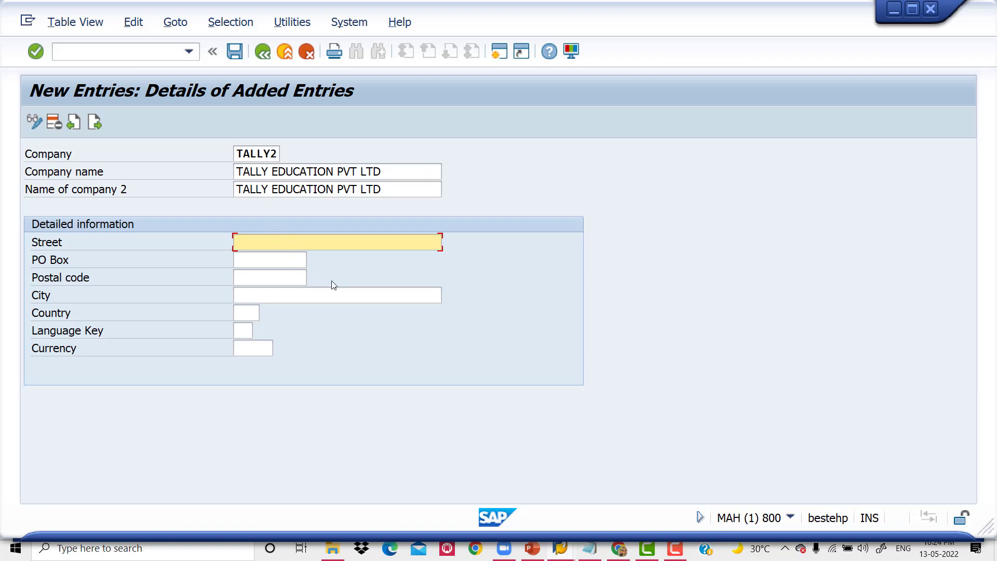
text(RK NAGAR)
key(Tab)
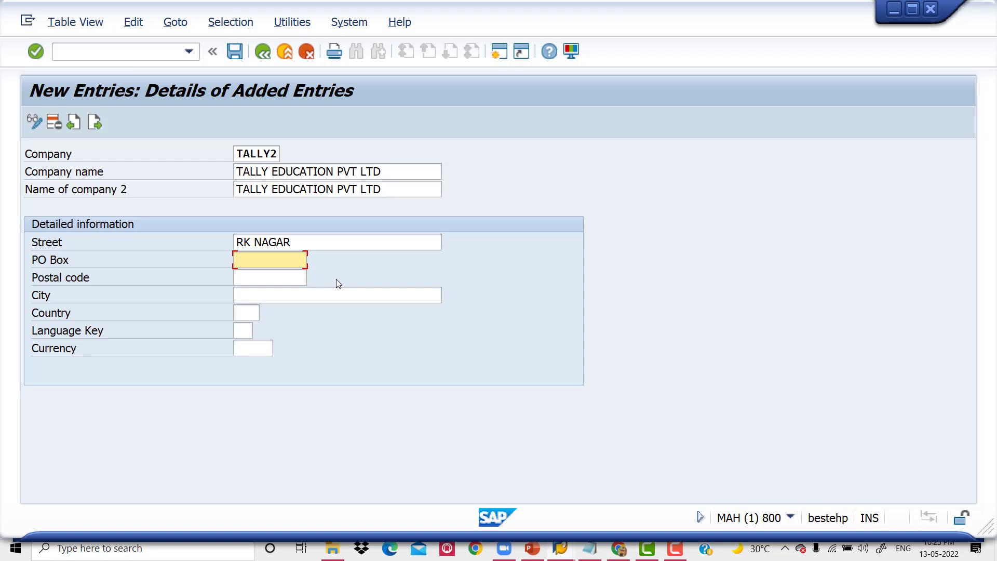
text(516216)
key(Tab)
text(516216)
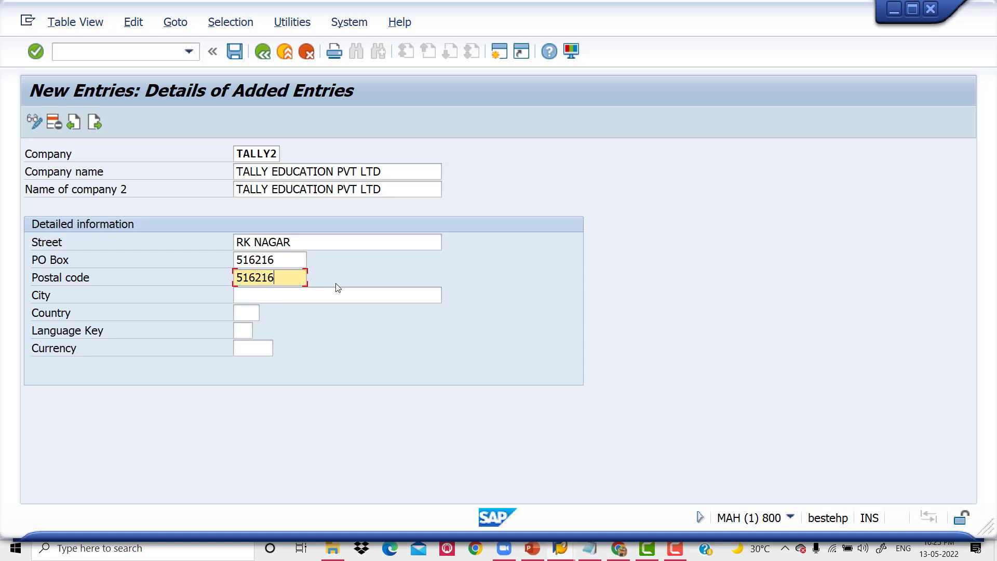
key(Tab)
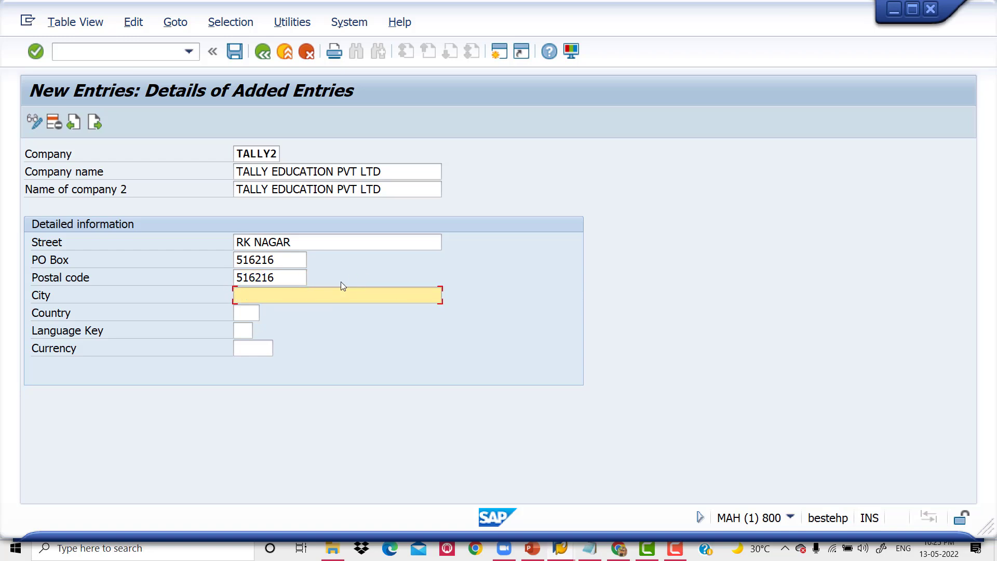
text(KADAPA)
key(Tab)
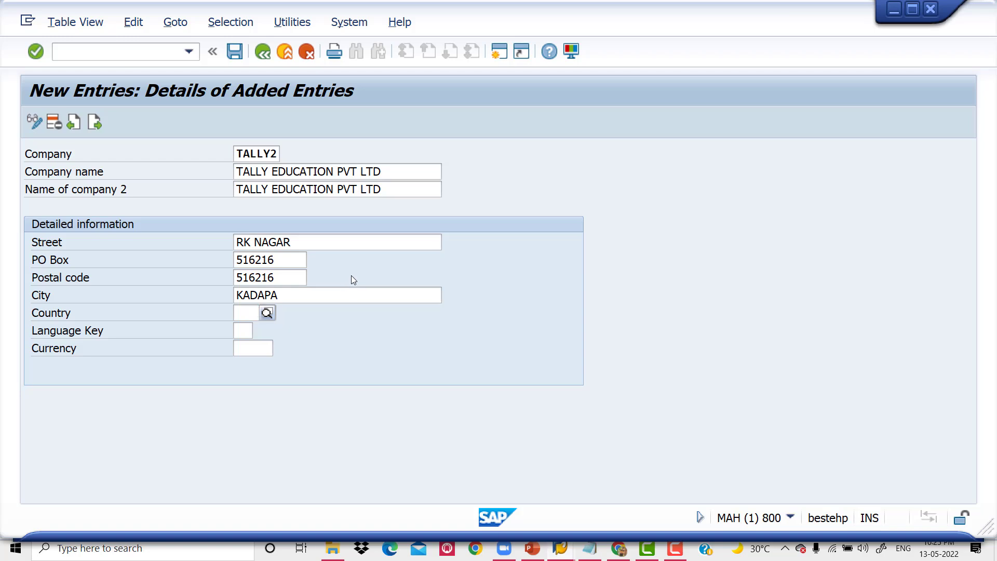
Set the country to IN, the language key to EN and the currency to INR, and save the company entry.
text(IN)
key(Tab)
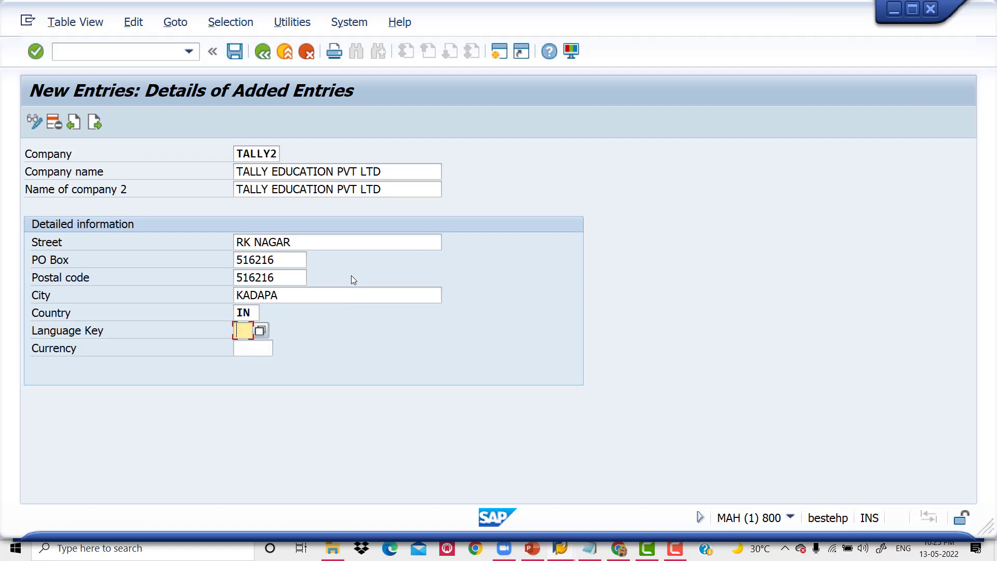
text(EN)
key(Tab)
text(INR)
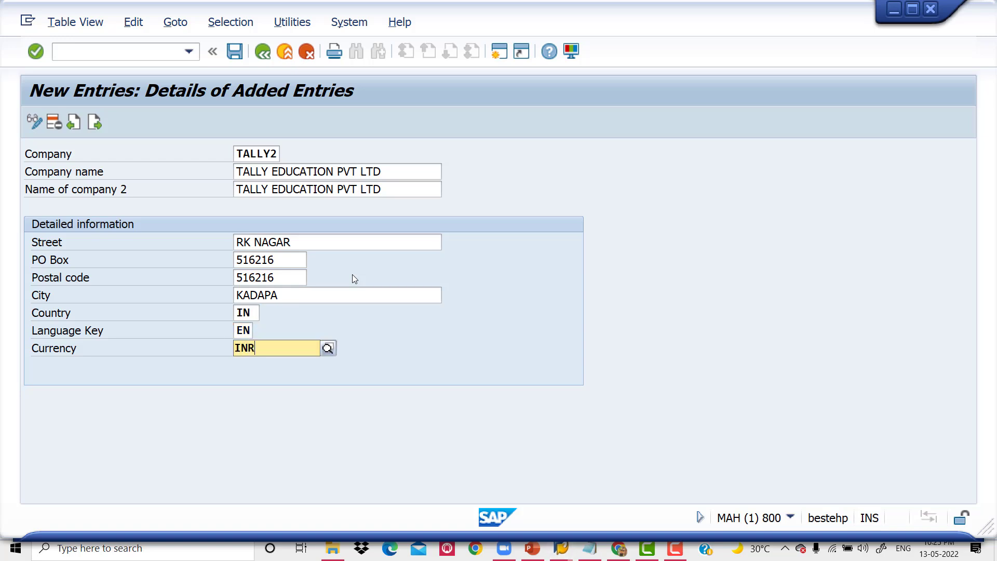
key(Return)
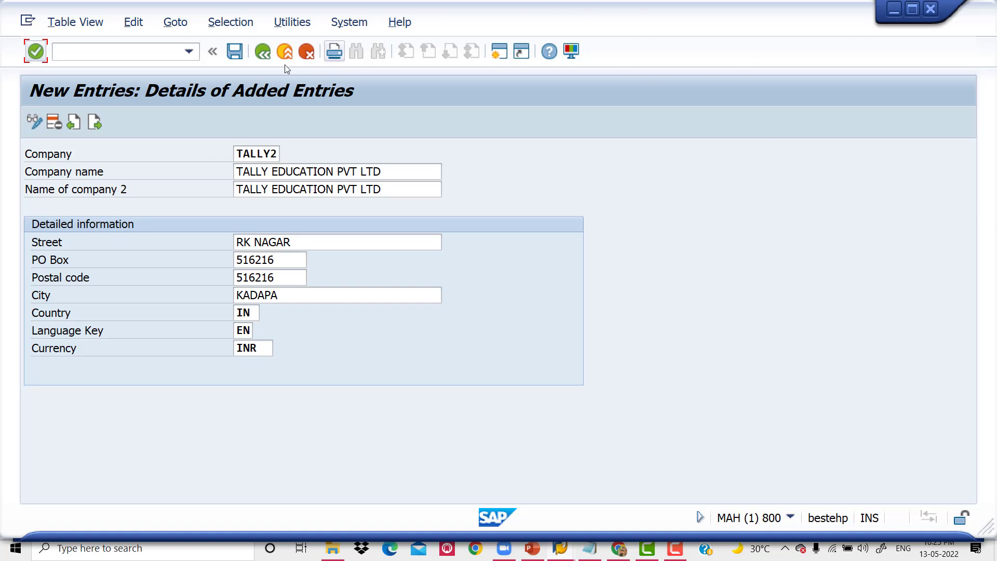
click(235, 52)
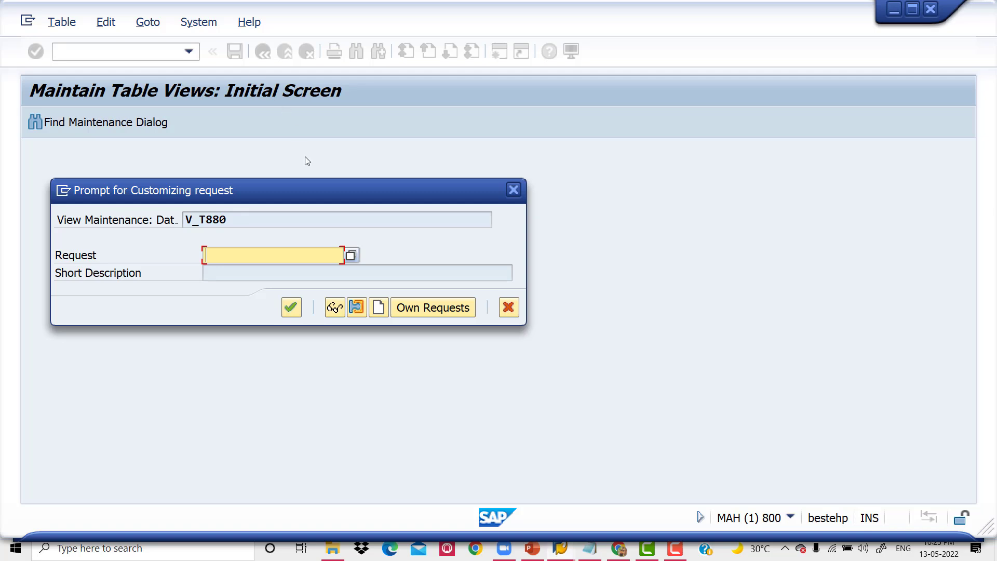
Look through the list of own customizing requests and return to the request prompt without choosing one.
drag(293, 195, 488, 233)
click(460, 296)
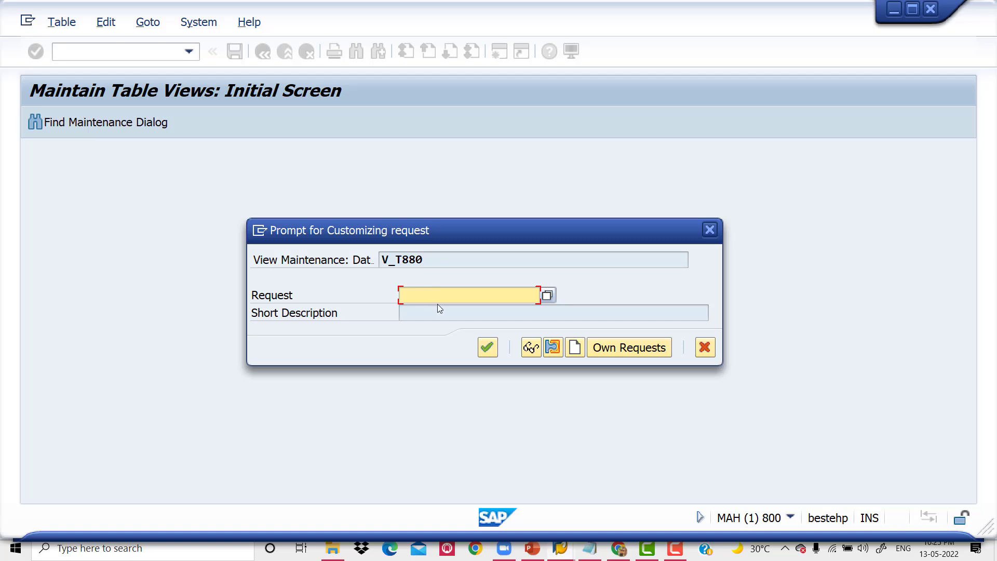
click(611, 351)
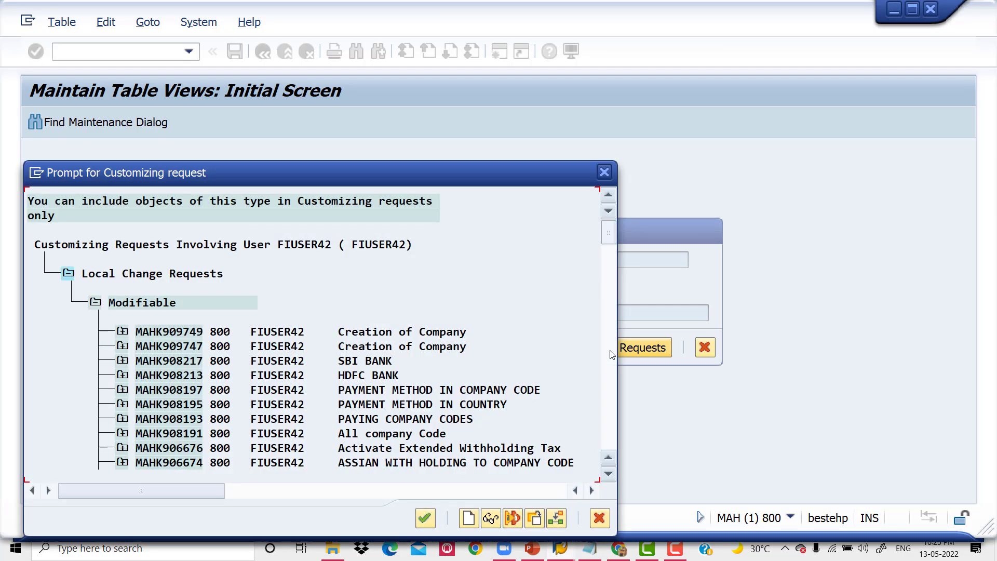
click(605, 174)
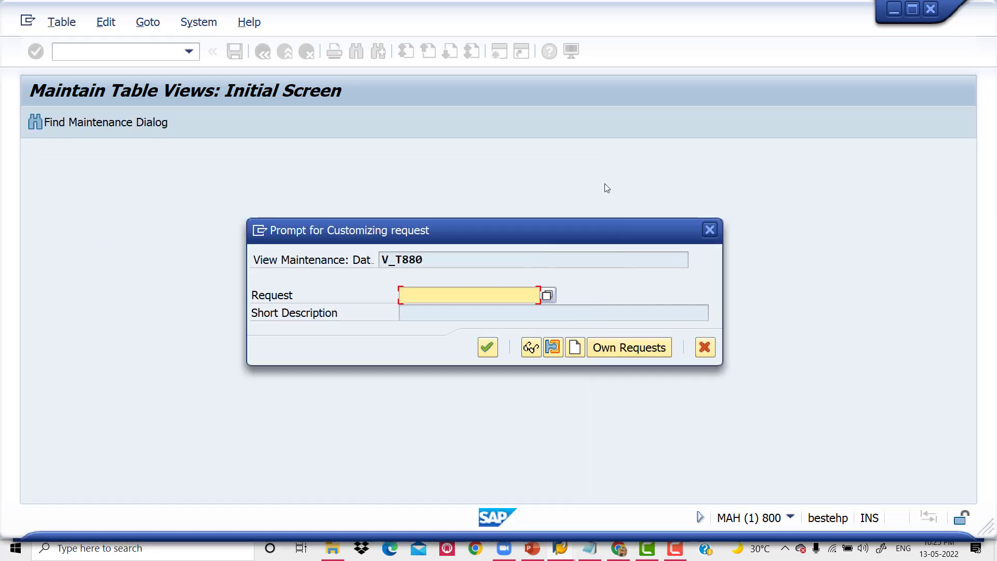
Create and save a new customizing request with the short description "Creation of Company Tally".
click(576, 348)
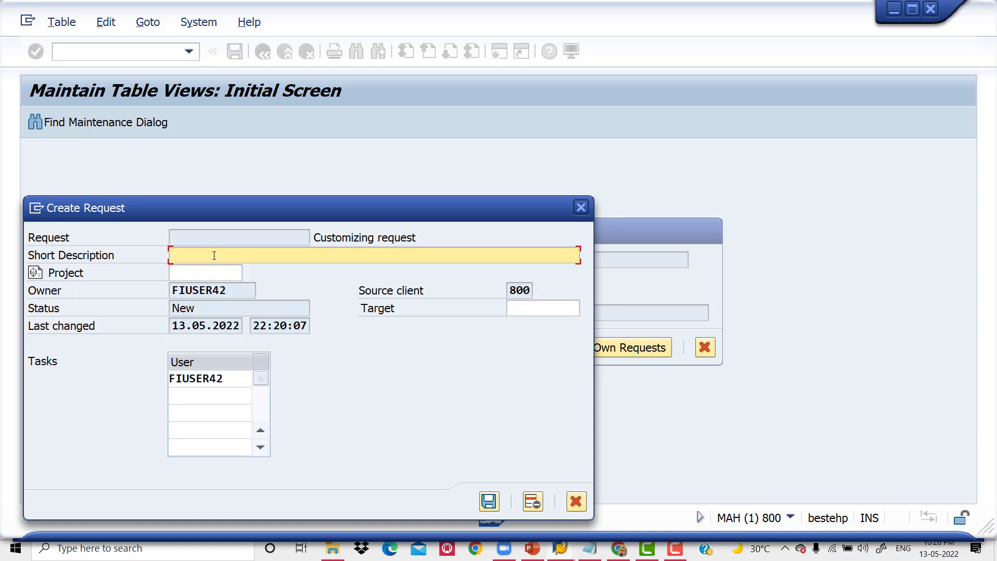
text(Creation of Company)
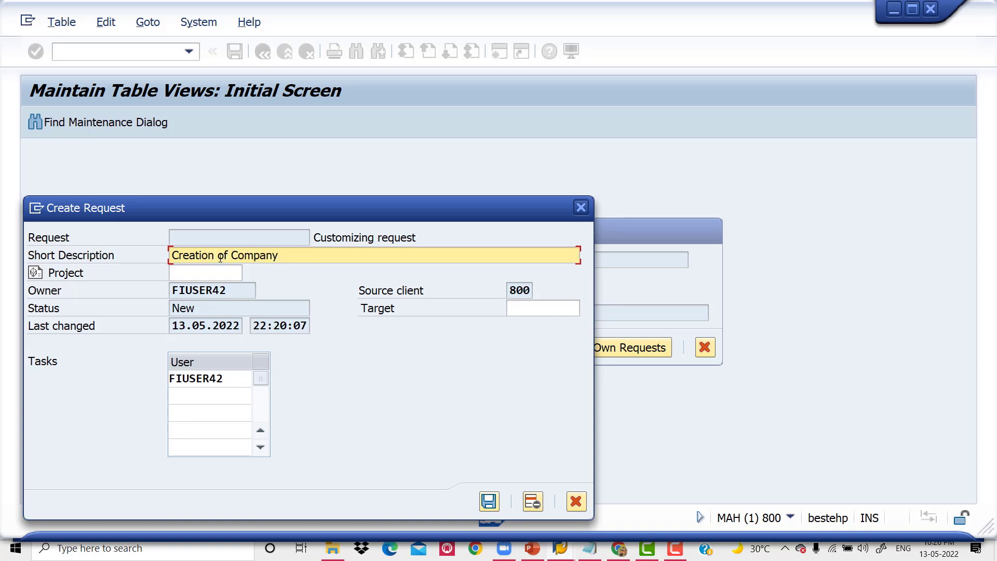
text( Tally)
click(491, 502)
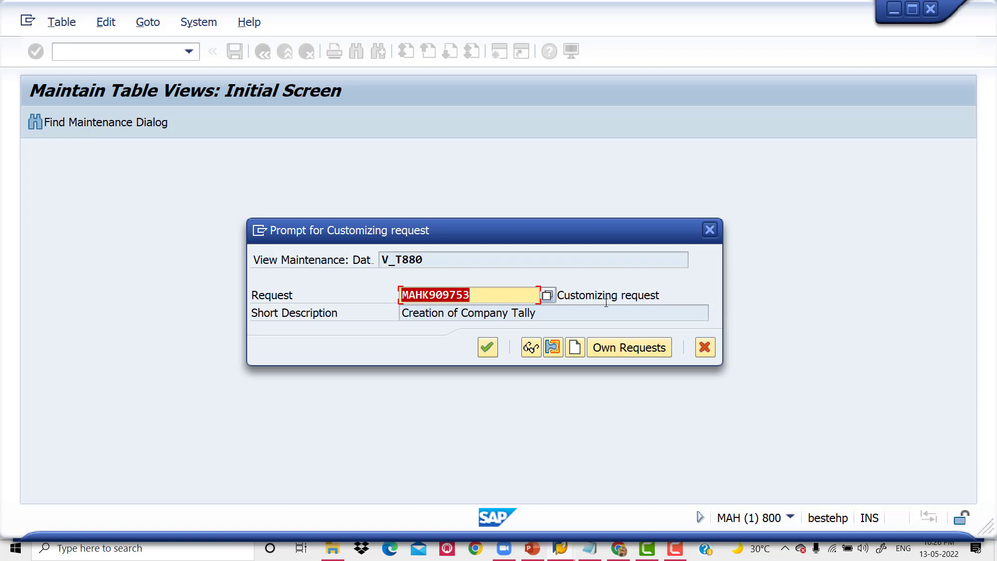
Copy the new customizing request number into a blank Notepad document, and return to the request prompt in SAP.
click(469, 310)
drag(475, 297, 372, 305)
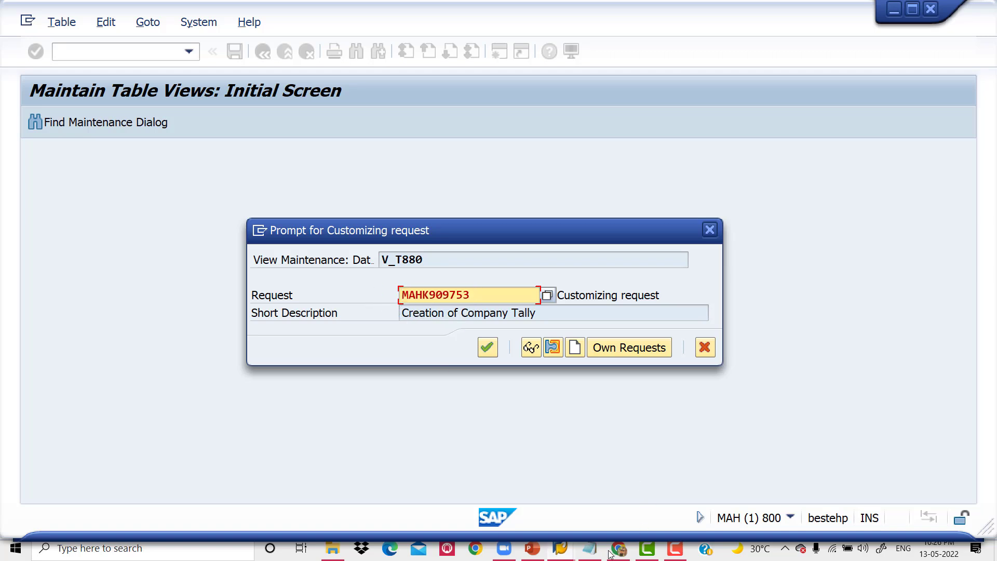
click(587, 554)
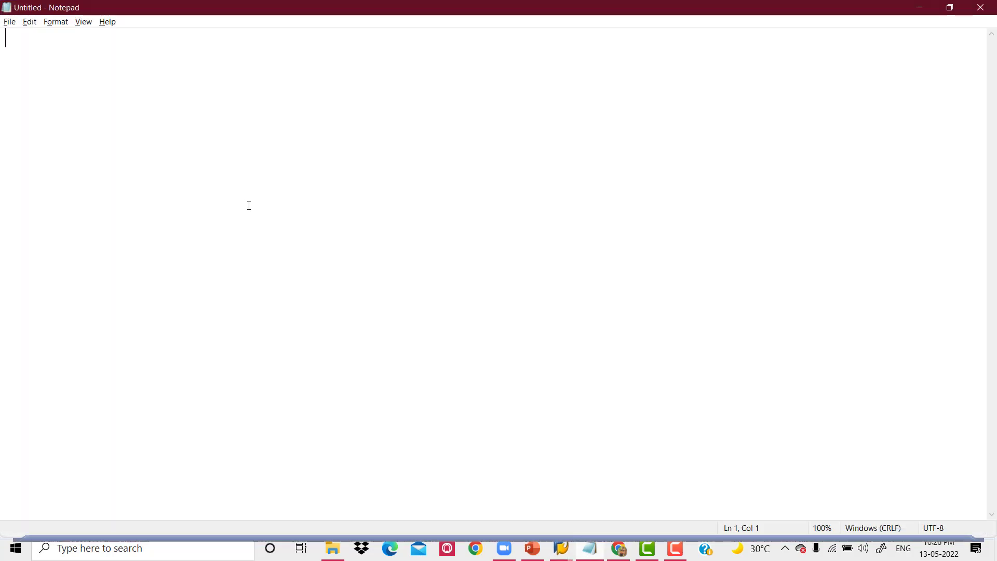
click(950, 8)
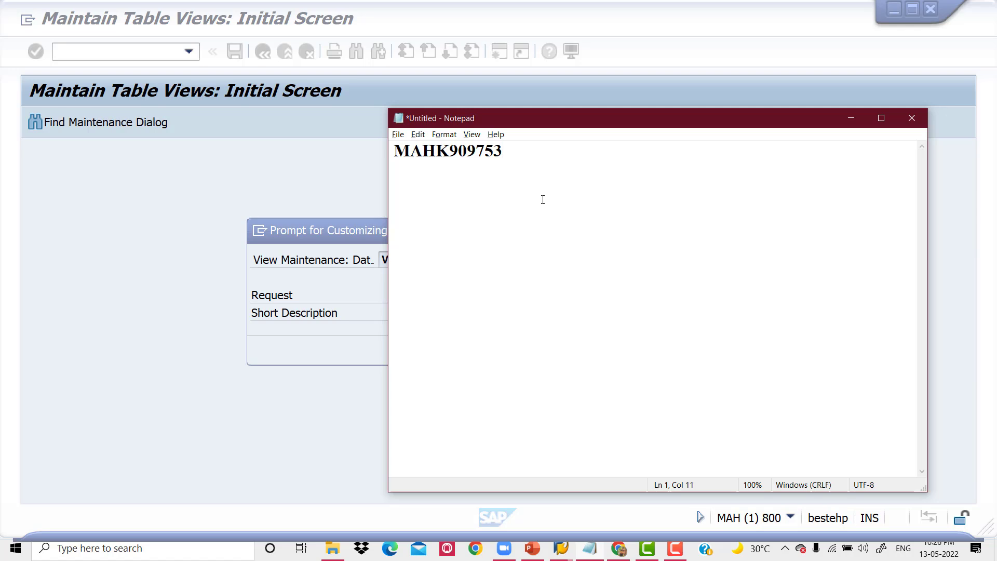
click(852, 119)
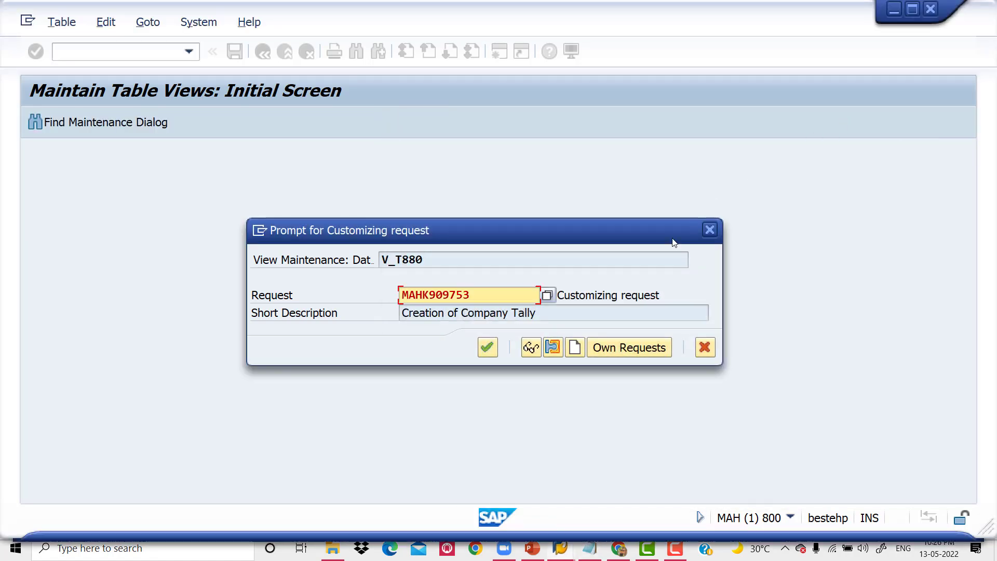
Save the company entry under the customizing request "Creation of Company Tally".
click(489, 351)
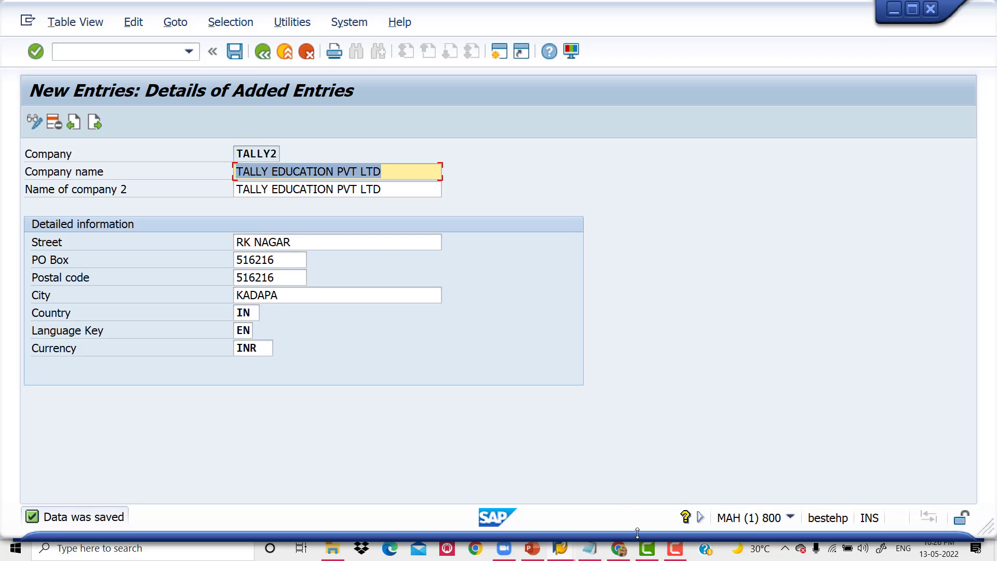
Switch to the SAP Easy Access session and open the Transport Organizer with transaction SE09.
click(558, 549)
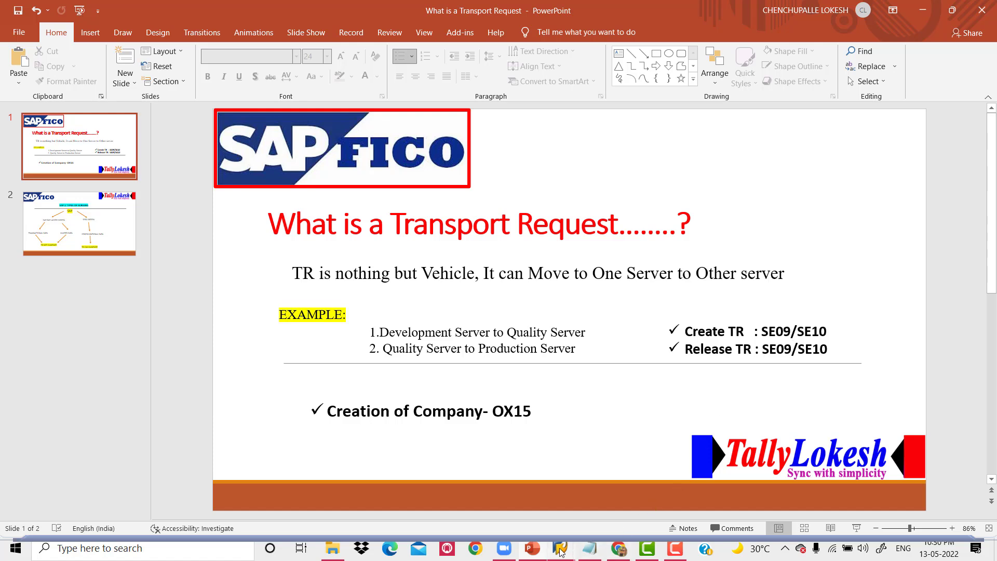
mouse_move(563, 548)
click(593, 501)
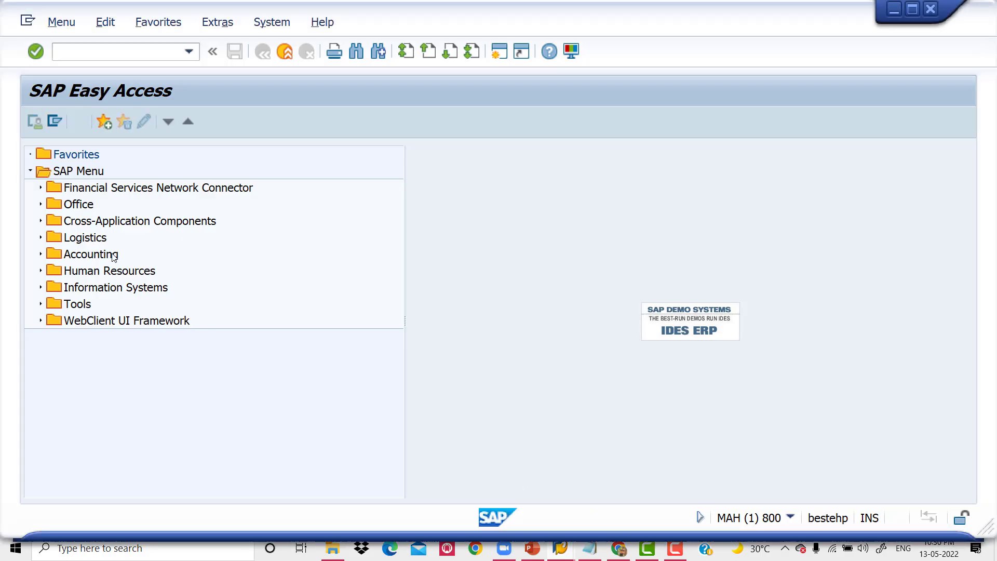
text(SE09)
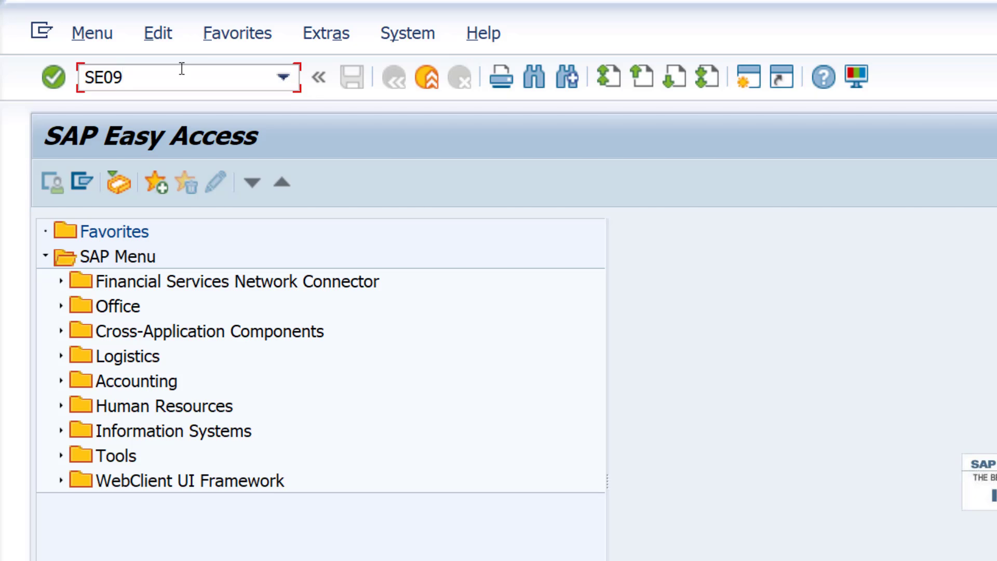
key(Return)
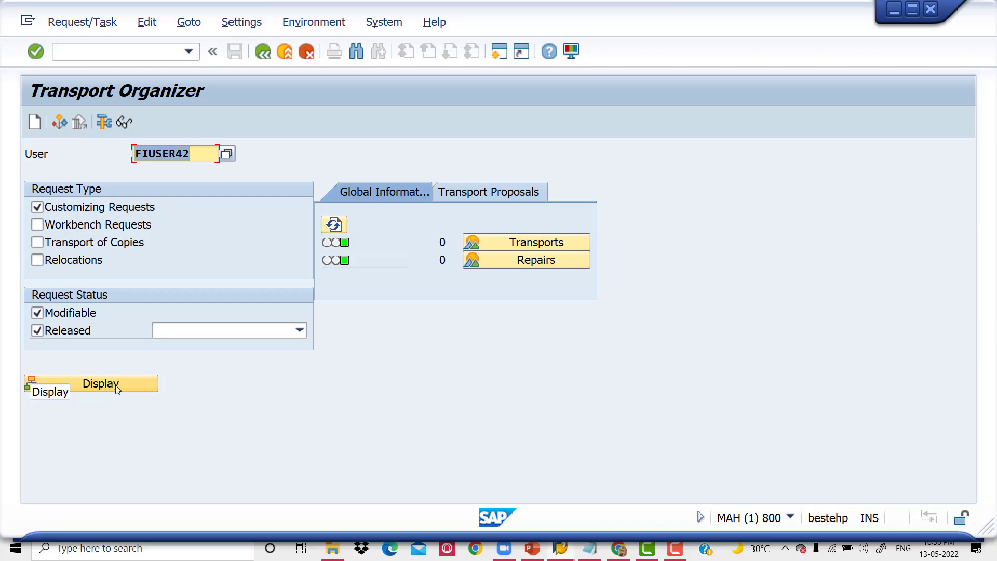
Display the user's modifiable and released customizing requests, and expand the "Creation of Company Tally" request to show its task.
click(116, 389)
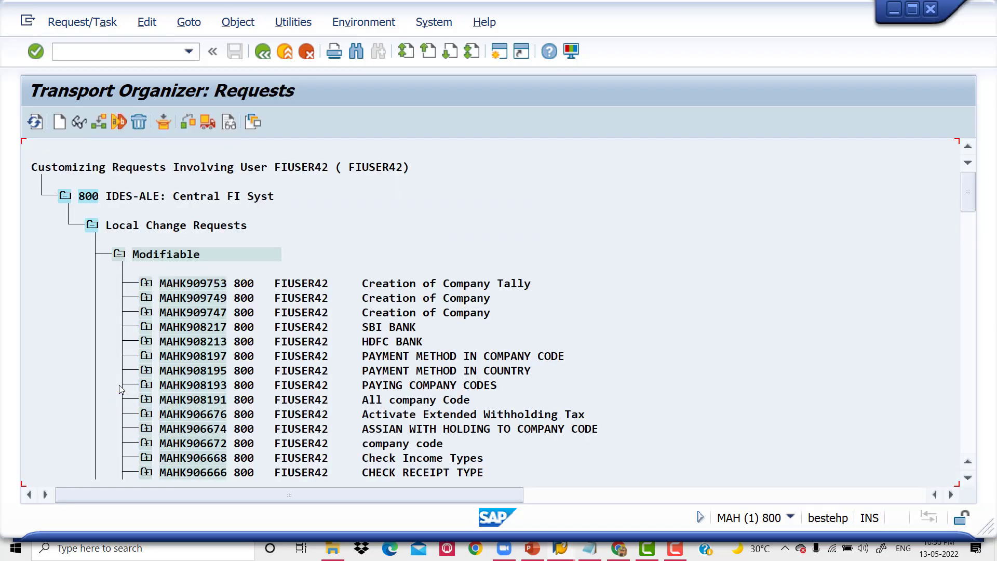
scroll(340, 257, down, 1)
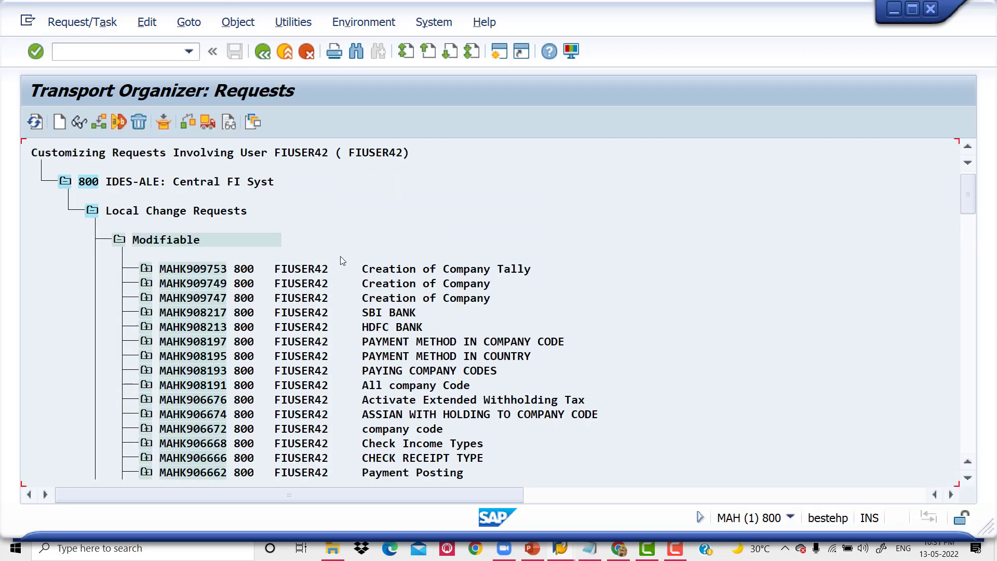
scroll(341, 256, down, 1)
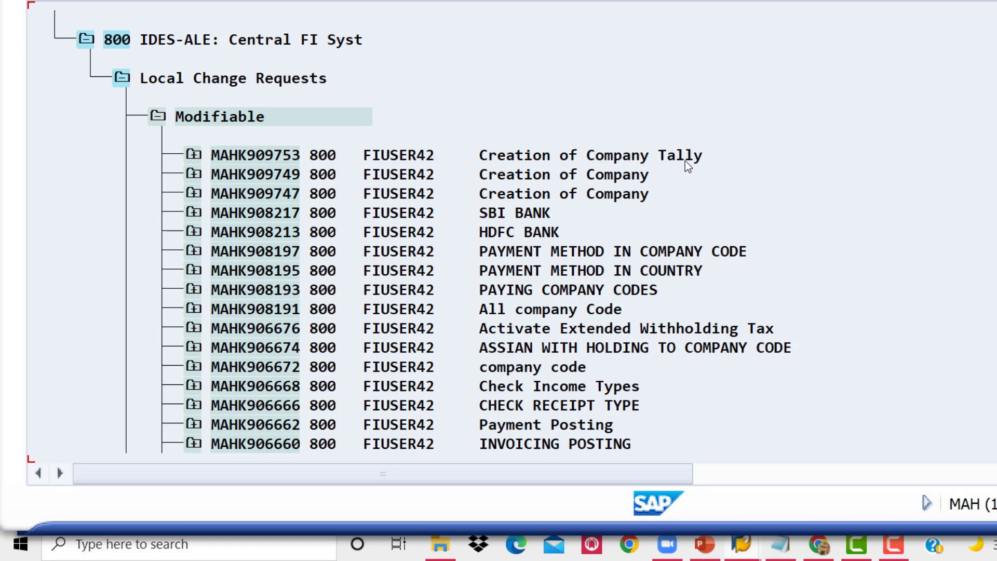
click(194, 155)
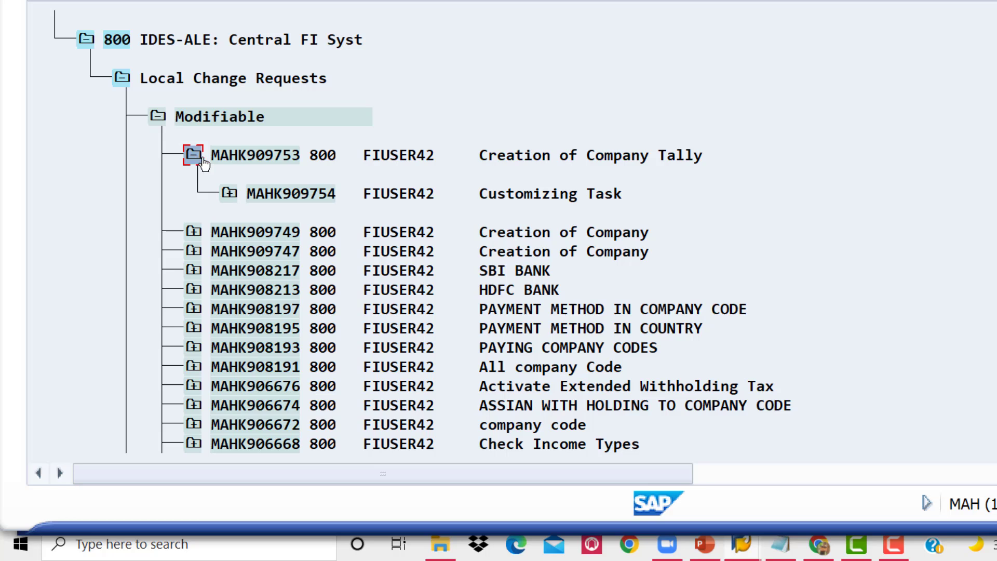